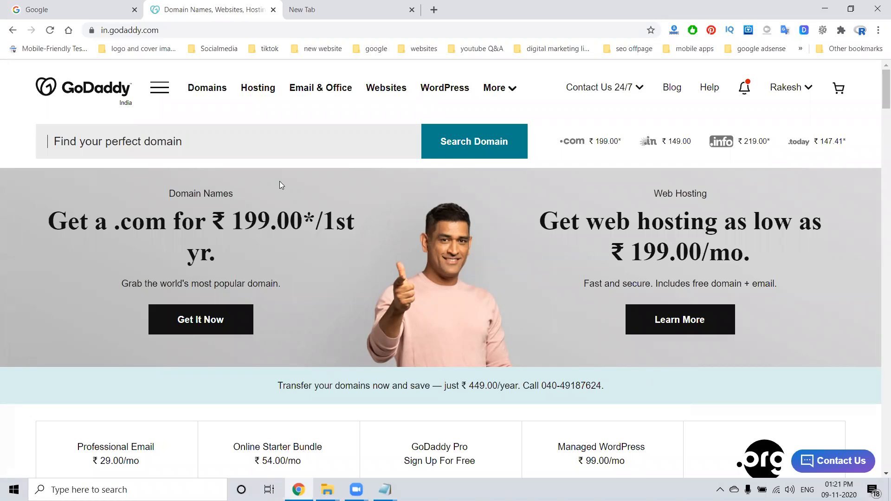
Load the WHM login page in the empty new tab and sign in with the saved credentials.
click(311, 9)
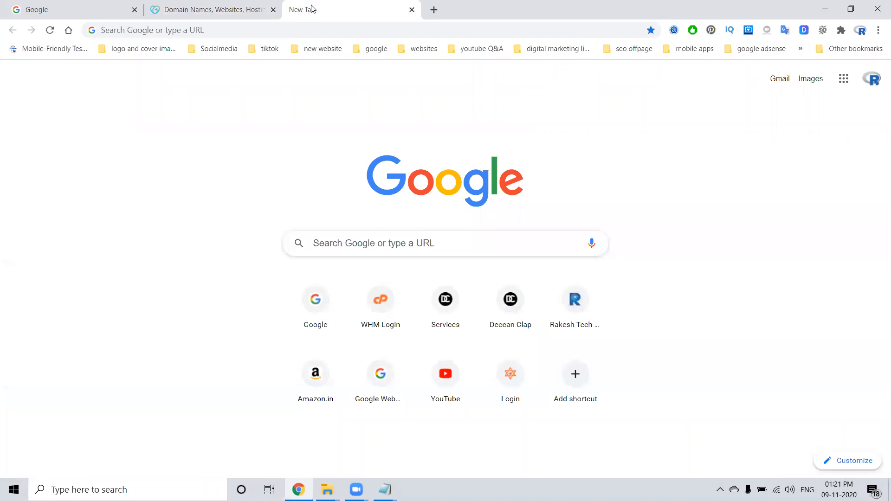
click(281, 30)
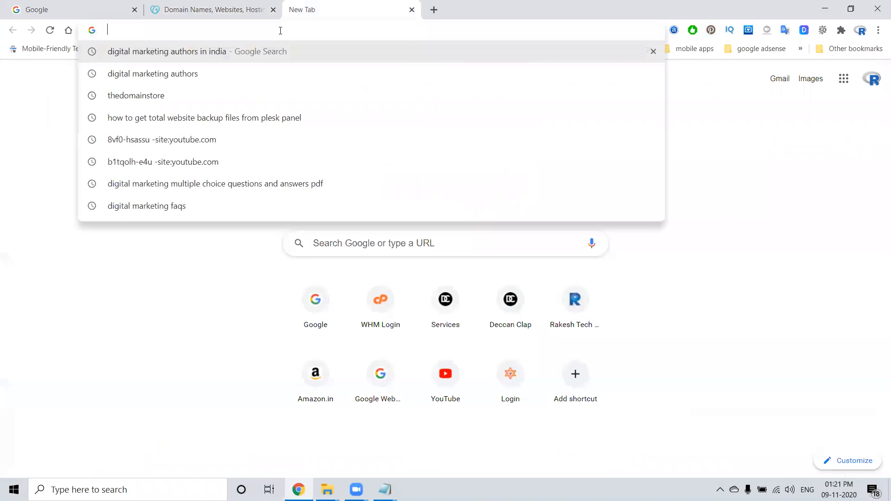
text(s)
key(Return)
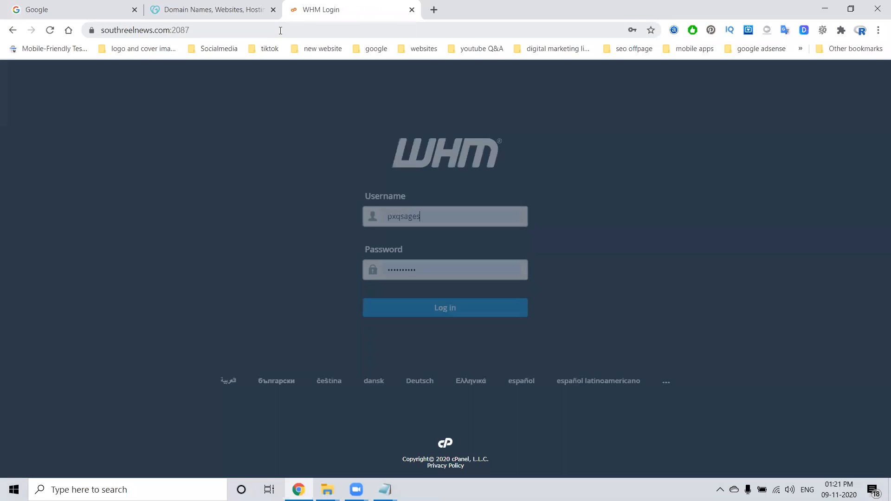
click(411, 315)
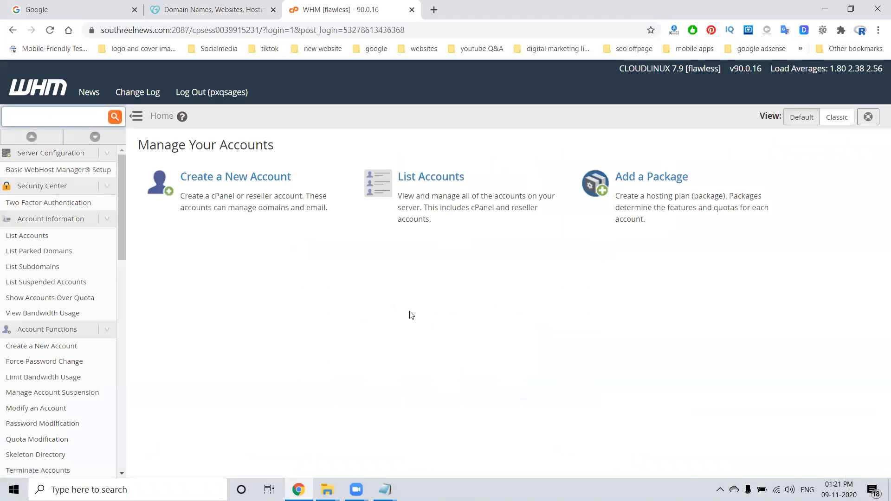
Open Create a New Account and clear the autofilled username and password.
click(219, 183)
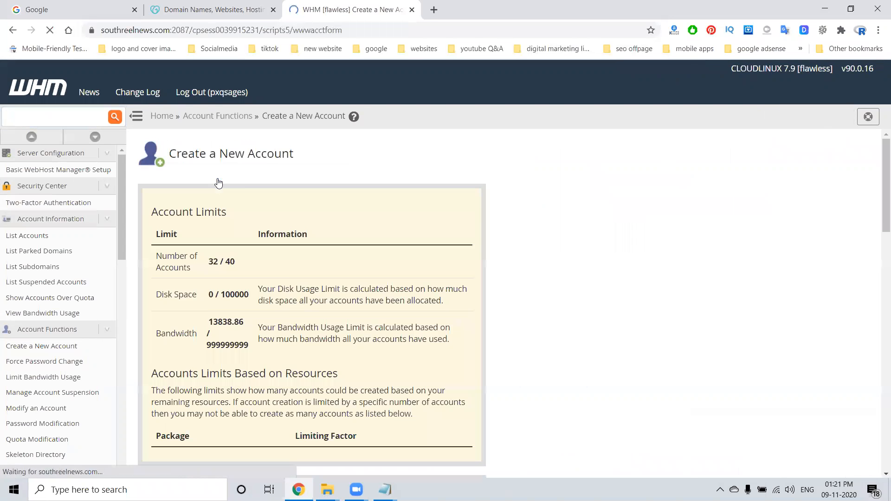
scroll(260, 297, down, 6)
scroll(260, 307, down, 1)
double_click(329, 212)
key(BackSpace)
key(Tab)
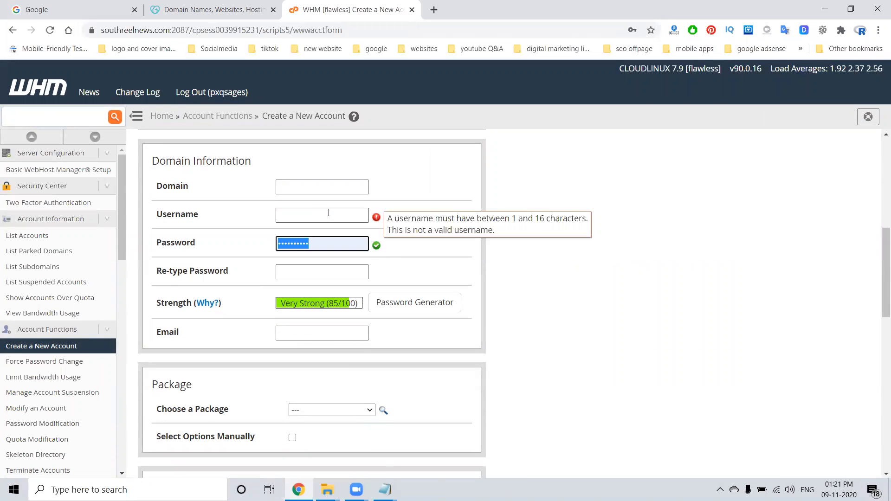
key(BackSpace)
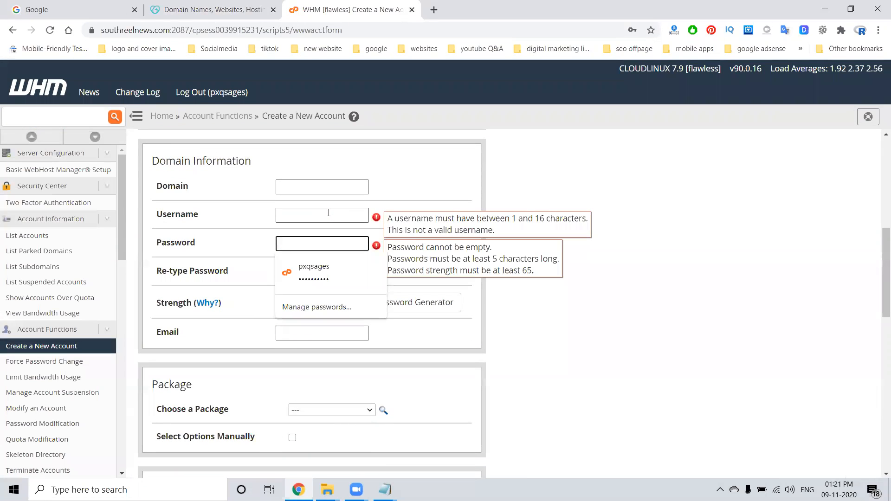
click(511, 176)
Leave the package unchosen and tick Select Options Manually for resource limits.
scroll(513, 178, down, 2)
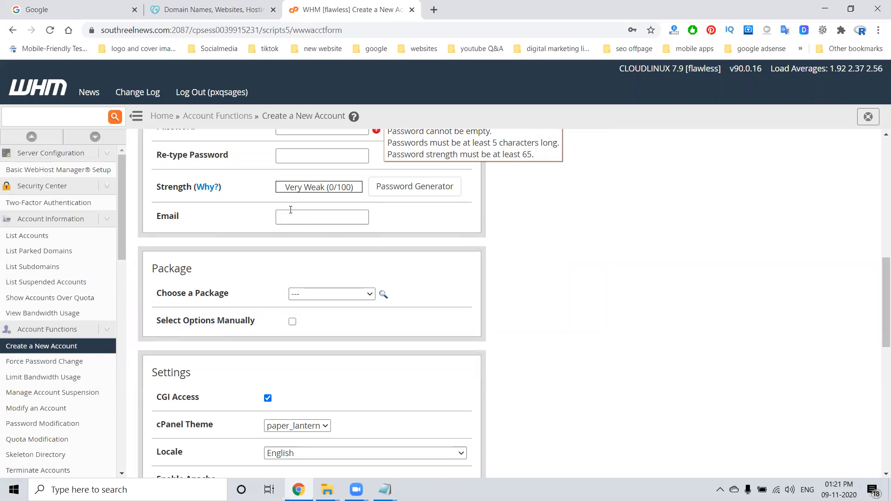
click(321, 294)
click(317, 296)
click(293, 322)
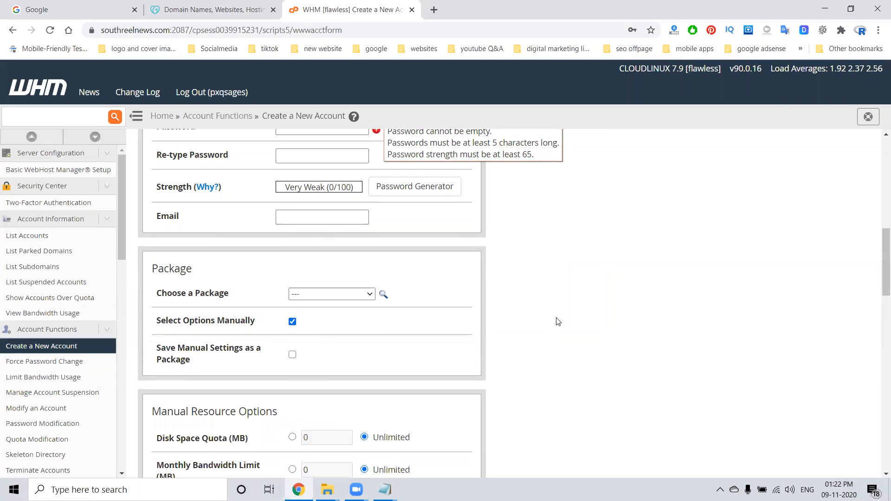
Review the manual resource limits, untick Select Options Manually, and view the cPanel theme list.
scroll(561, 320, down, 4)
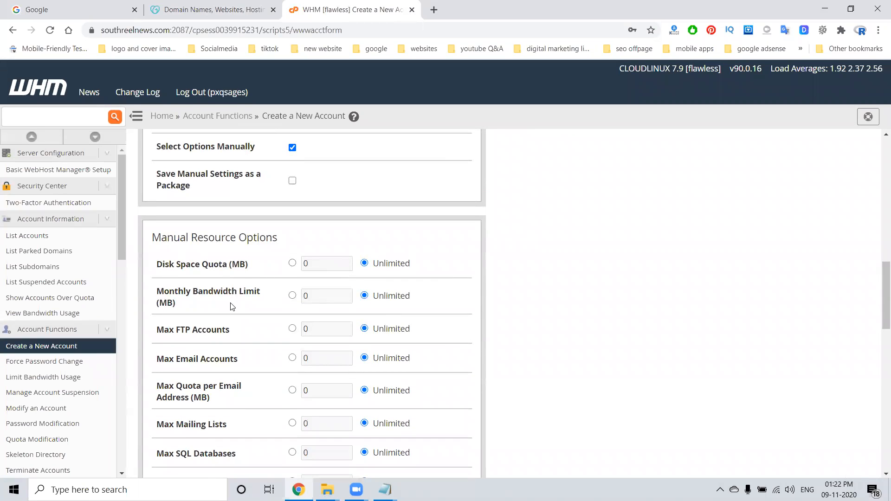
scroll(232, 306, down, 1)
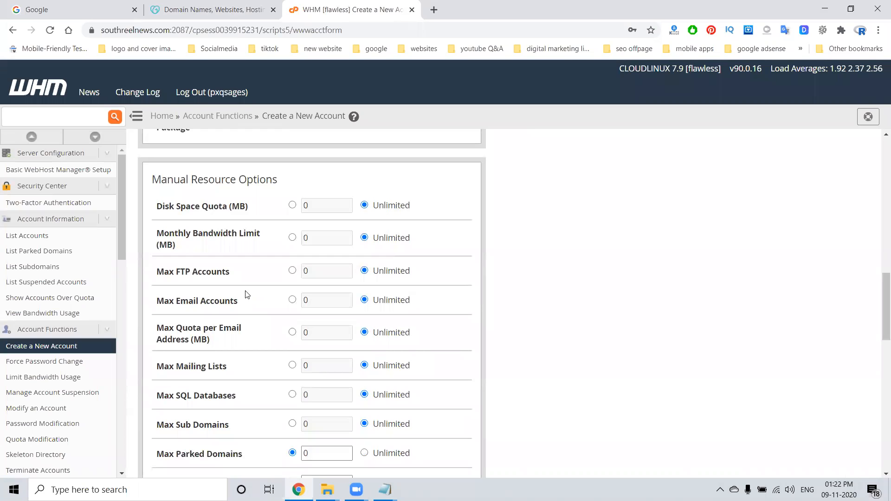
scroll(247, 304, down, 1)
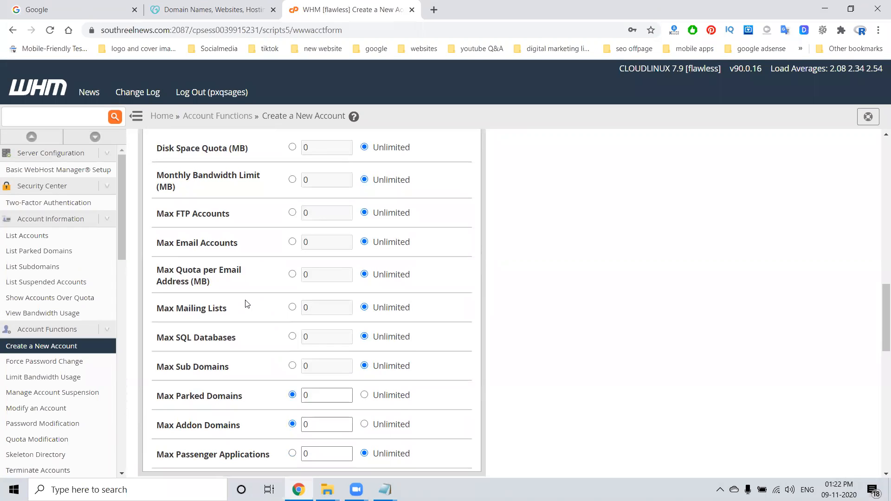
scroll(248, 304, down, 4)
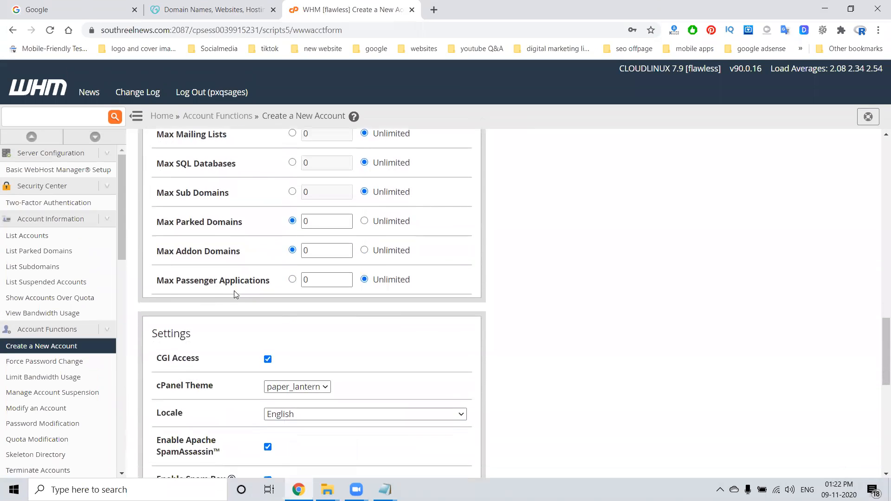
scroll(234, 291, up, 4)
scroll(234, 292, up, 4)
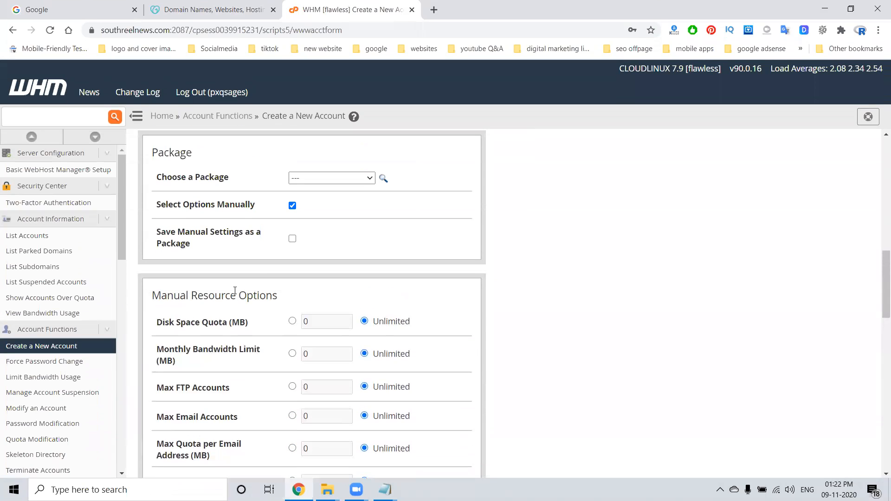
click(292, 206)
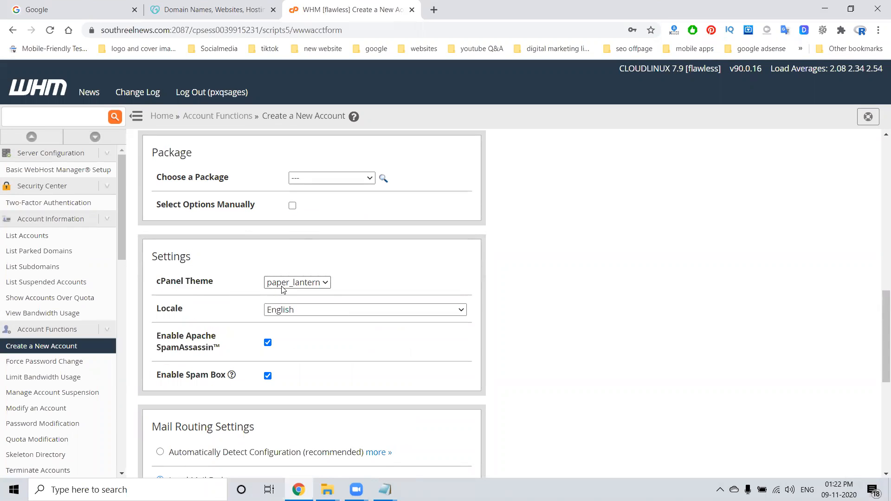
click(324, 283)
click(322, 295)
click(290, 310)
click(290, 310)
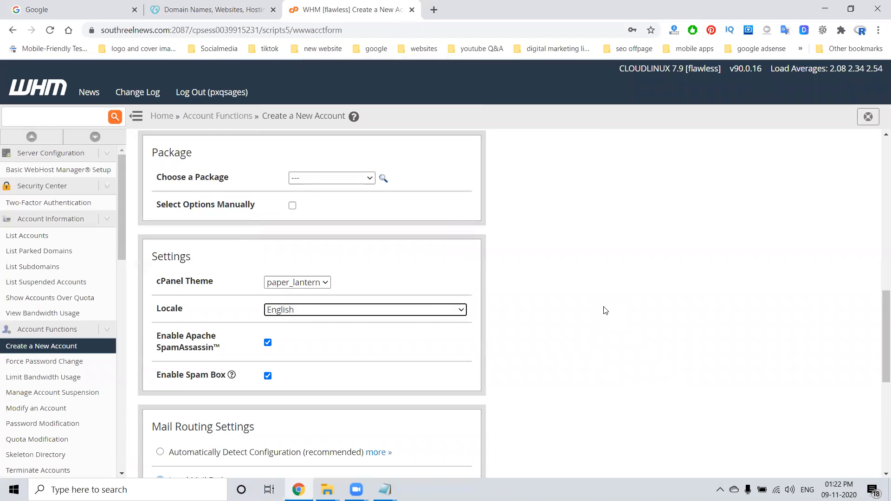
click(380, 309)
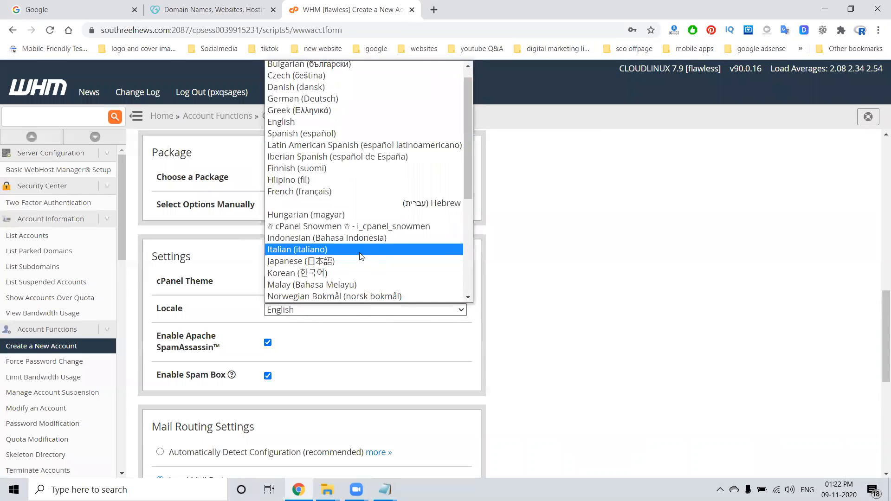
scroll(360, 259, up, 1)
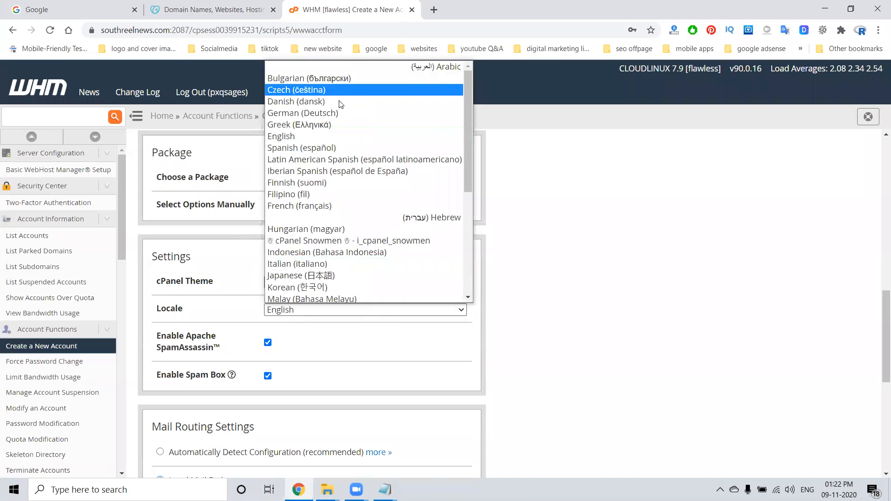
click(591, 214)
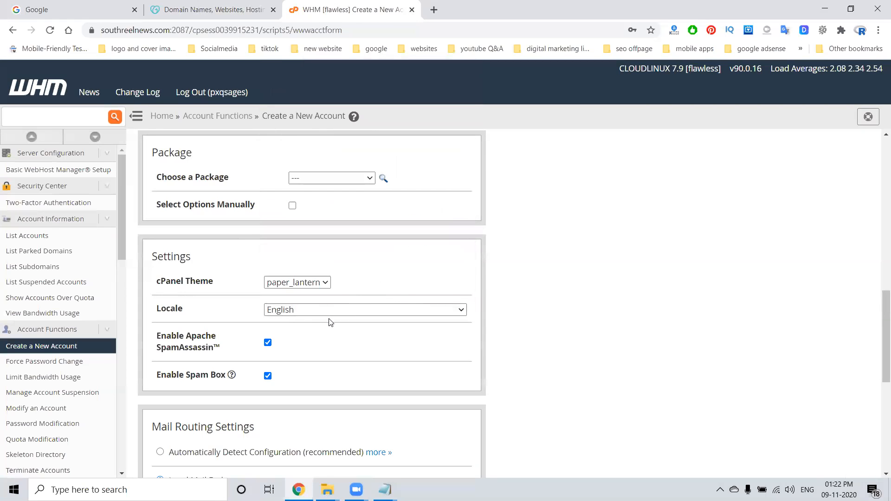
scroll(328, 320, down, 6)
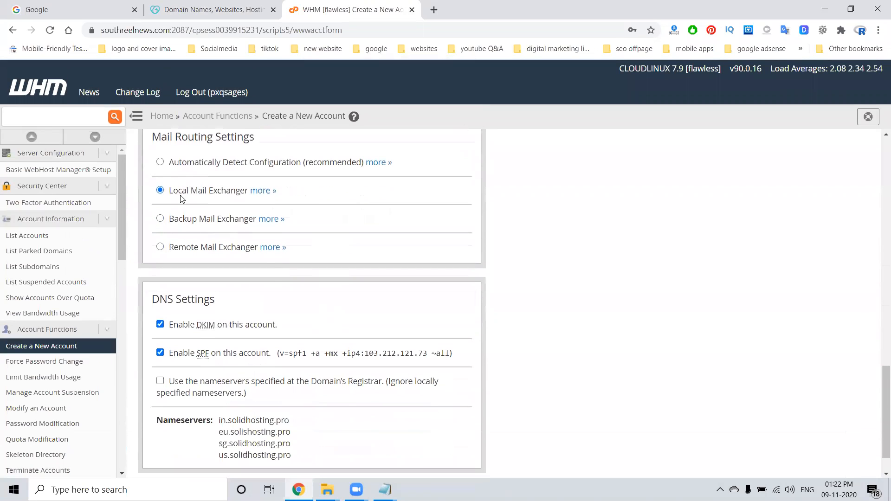
click(160, 163)
scroll(229, 400, down, 1)
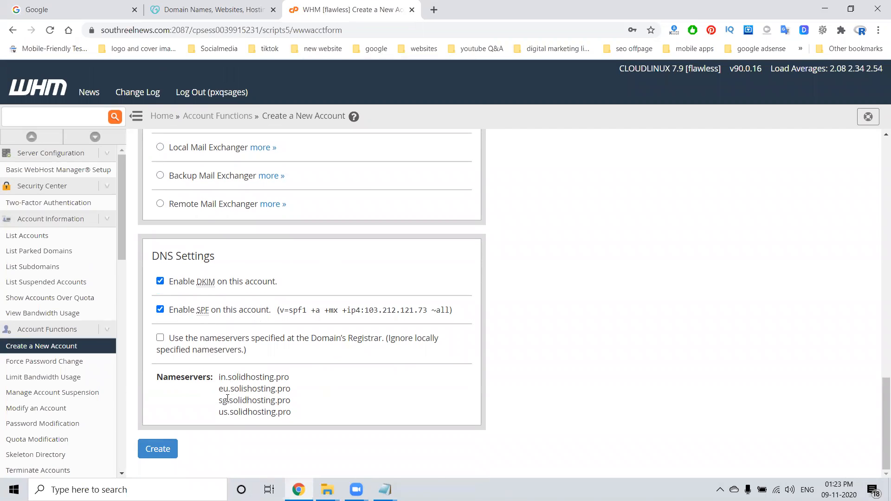
scroll(228, 399, up, 4)
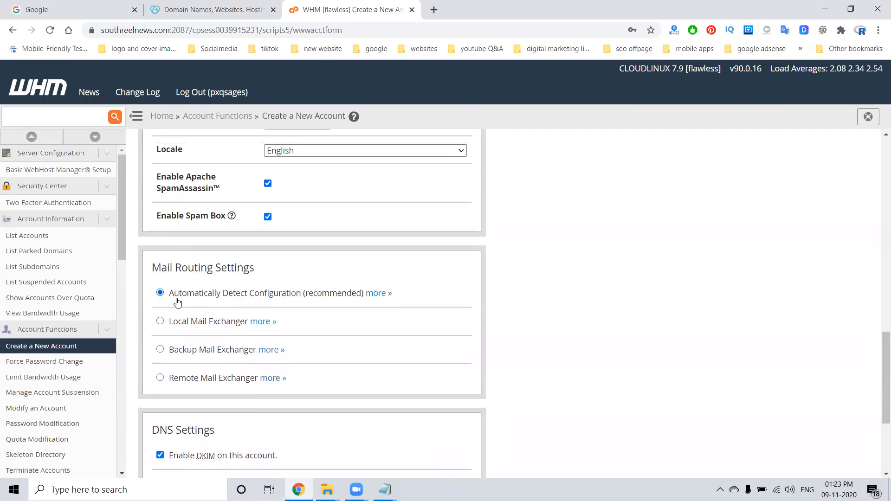
scroll(176, 302, up, 3)
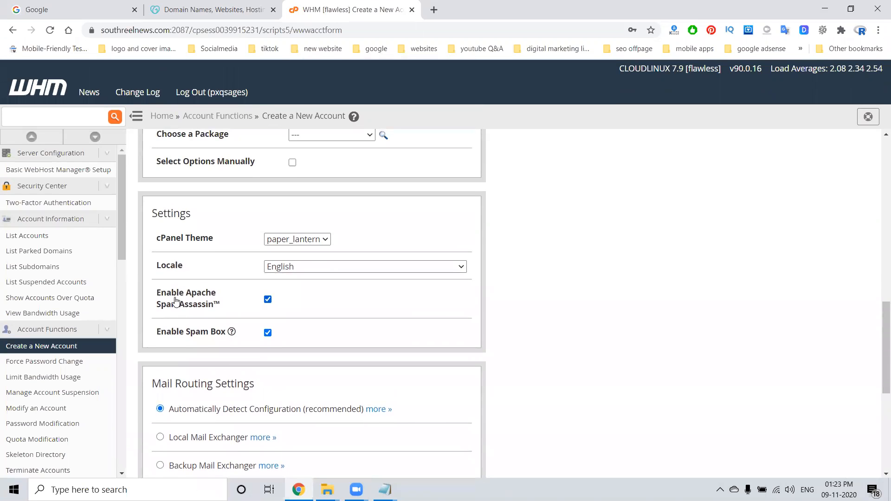
scroll(175, 301, up, 1)
scroll(175, 301, up, 3)
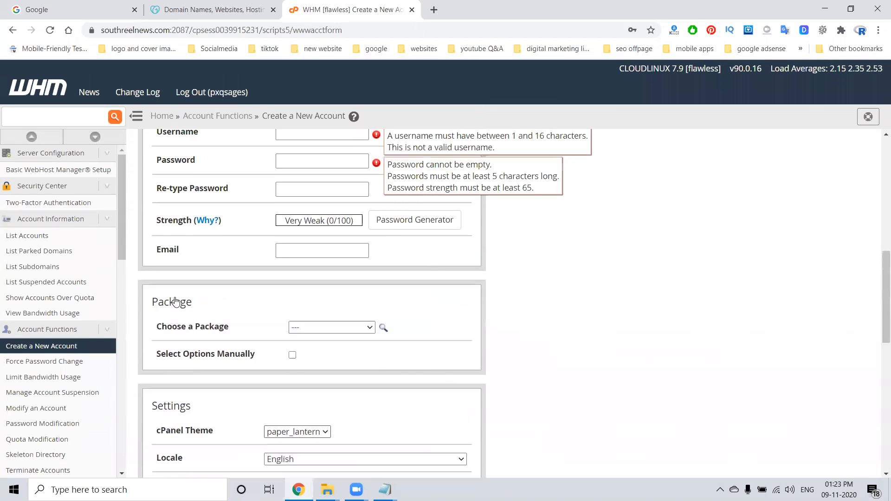
scroll(175, 301, up, 2)
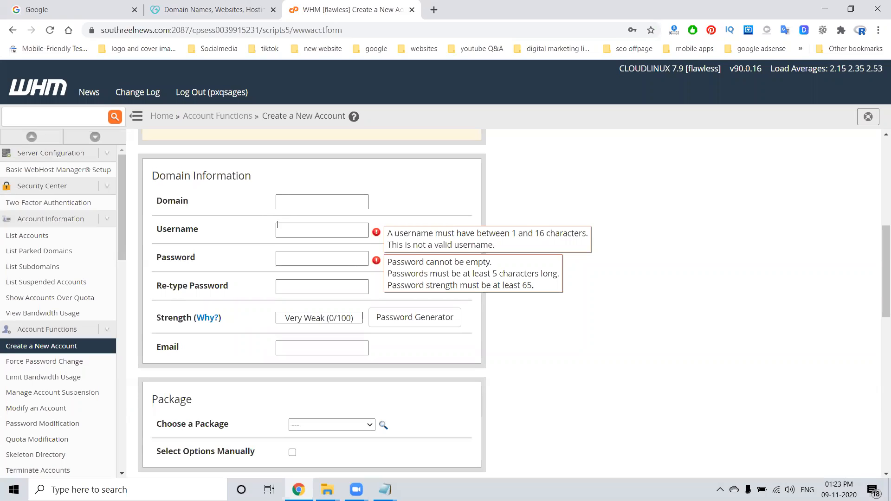
Enter domain afdcvb.com and change the username to afdcvb123.
click(297, 201)
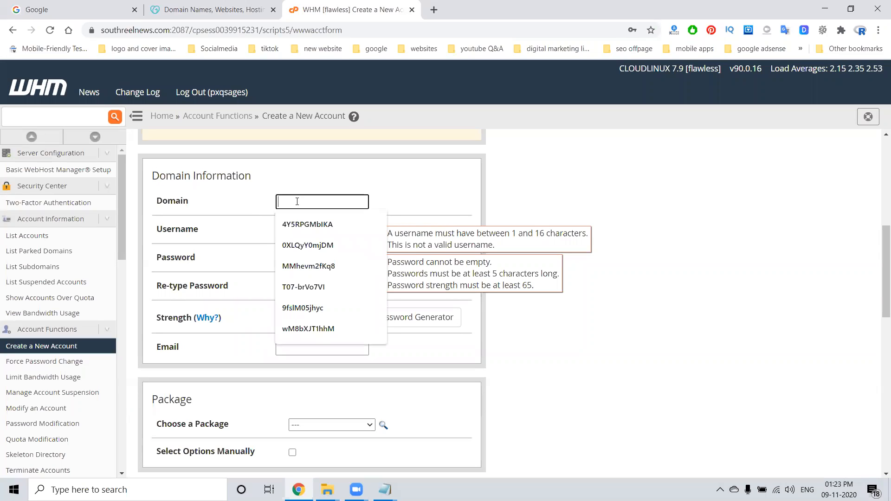
text(afd)
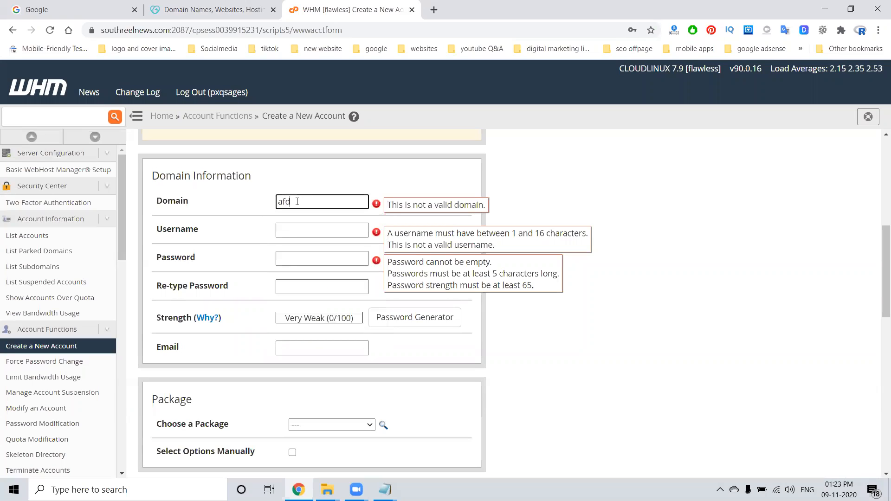
text(db.com)
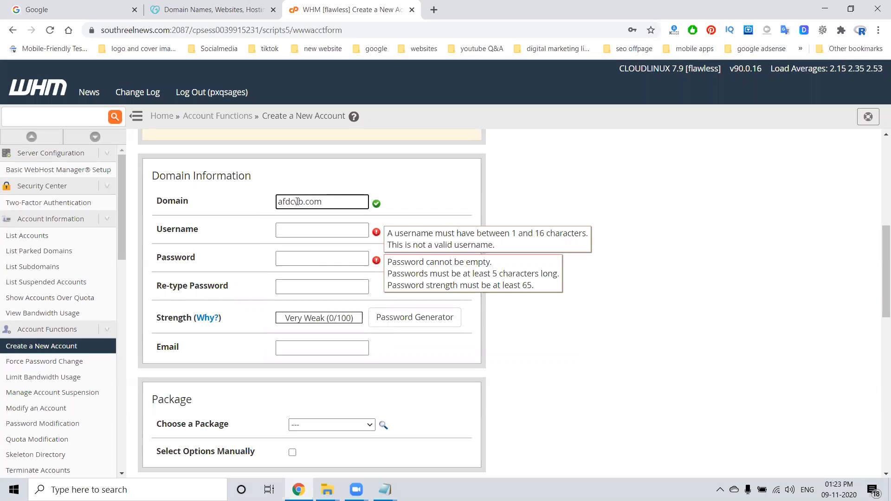
key(Tab)
click(543, 217)
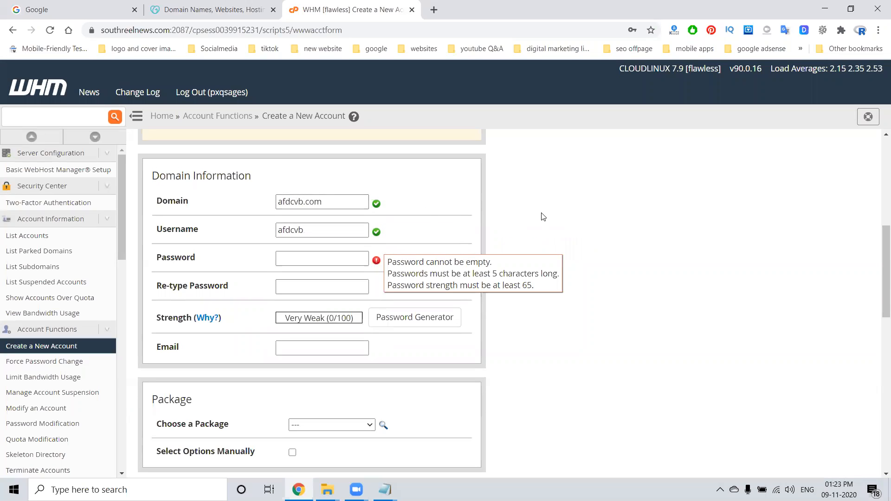
click(317, 227)
text(123)
click(544, 207)
Enter a Very Strong (94/100) password and confirm it with a matching entry.
click(326, 258)
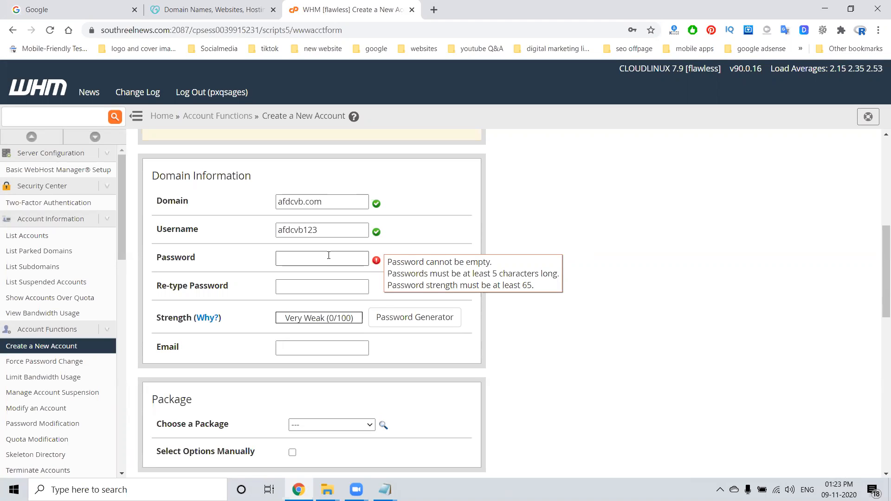
click(554, 234)
click(345, 262)
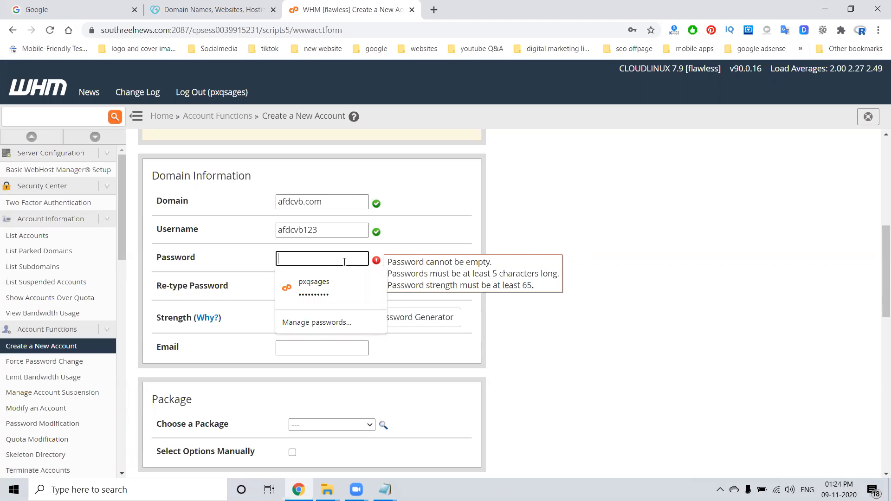
text(••••)
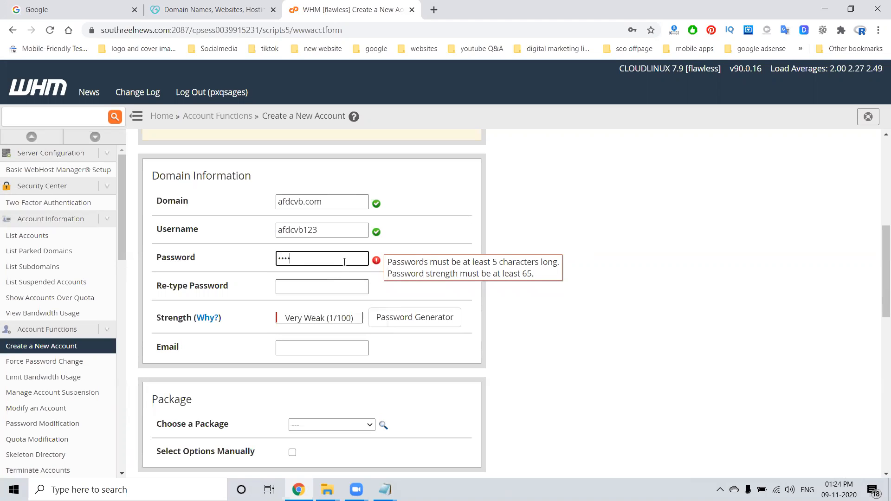
text(•••••••••••)
click(702, 249)
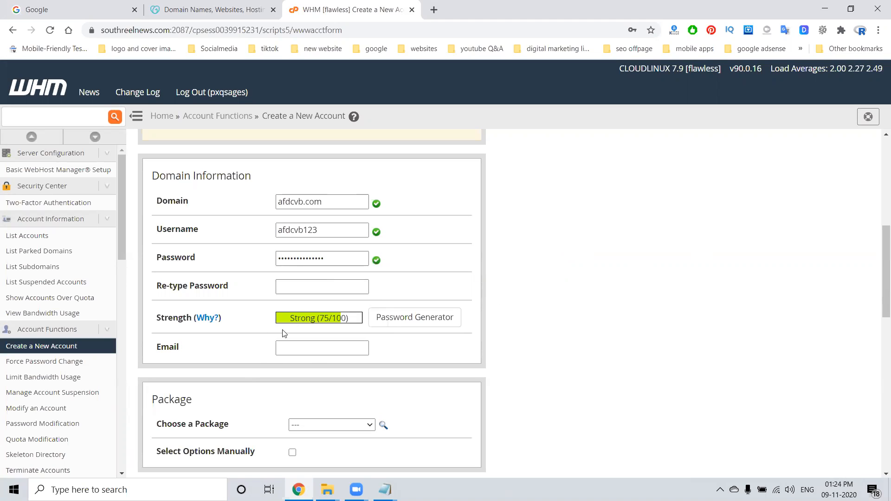
click(330, 258)
click(621, 256)
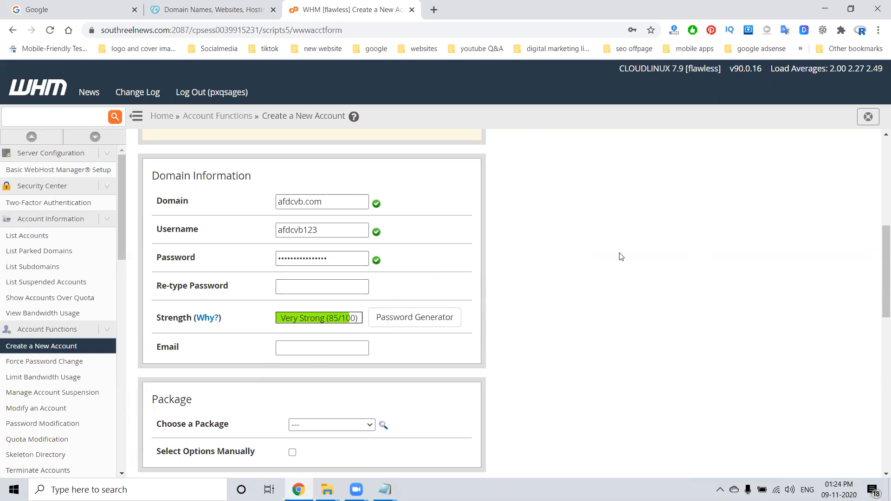
click(338, 260)
click(592, 229)
click(332, 291)
text(a)
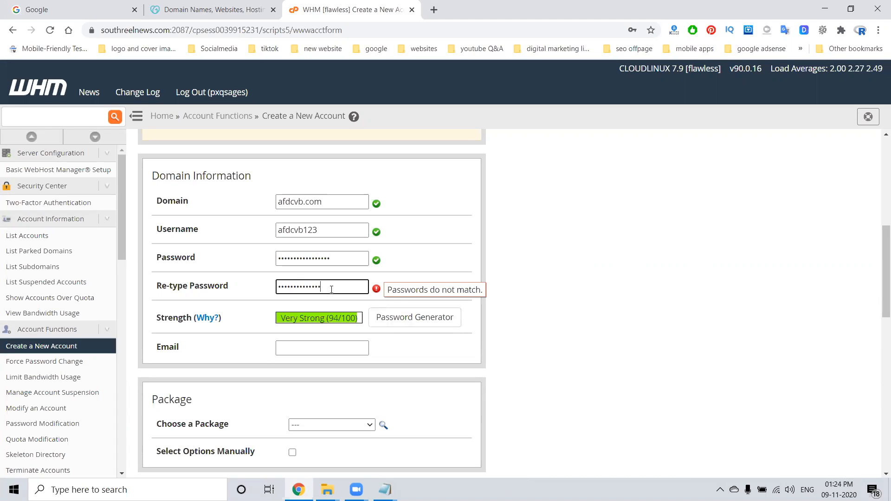
text(a)
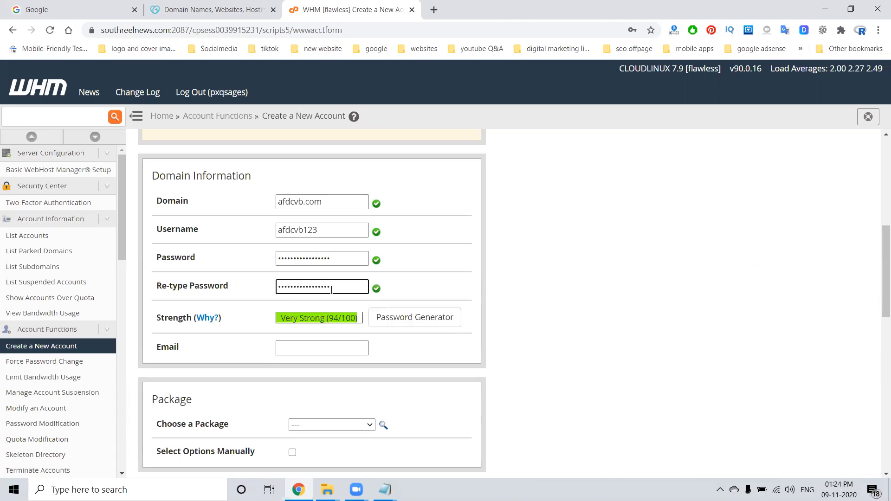
click(536, 240)
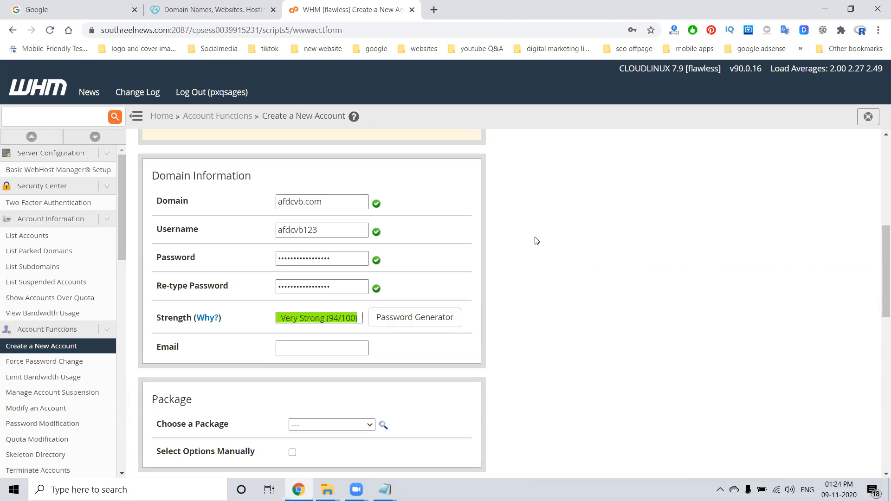
Fill the contact e-mail from a saved autofill suggestion.
click(342, 347)
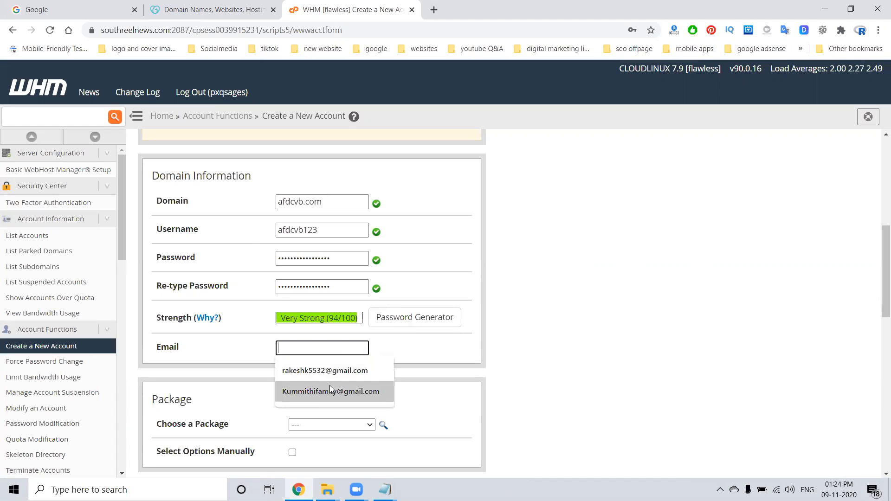
click(326, 370)
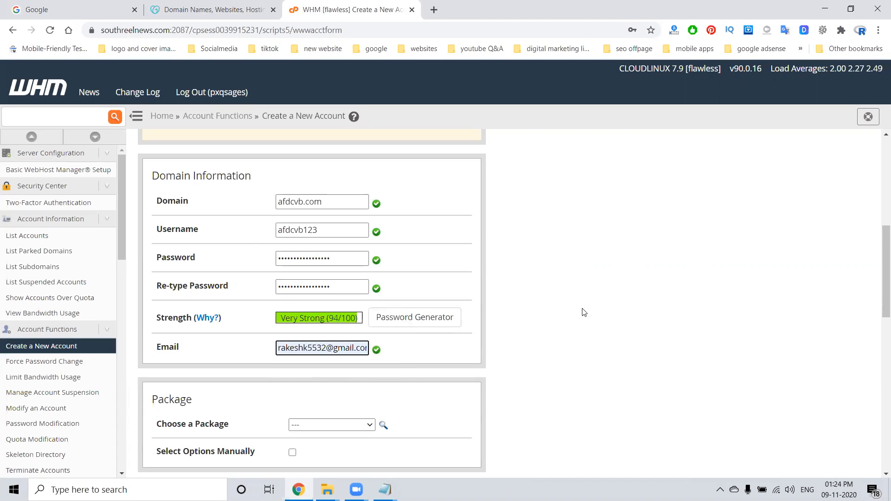
scroll(580, 312, down, 4)
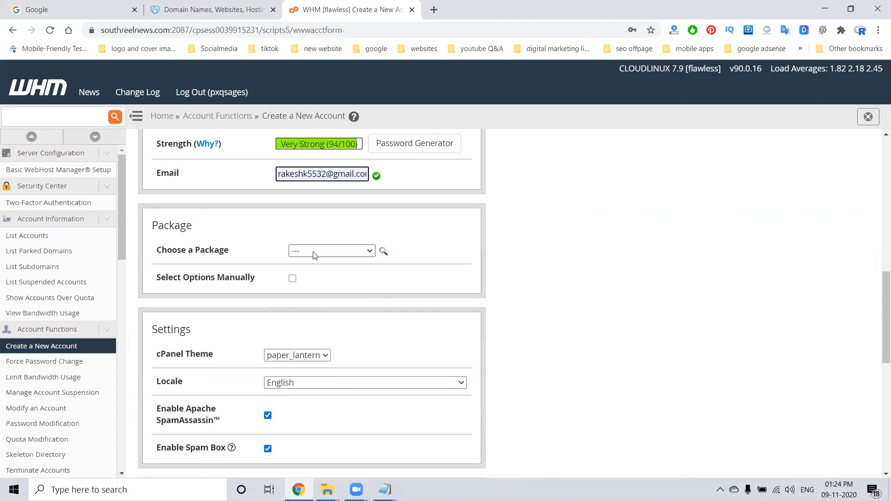
Submit the form with Create to make the afdcvb.com hosting account.
scroll(313, 256, down, 5)
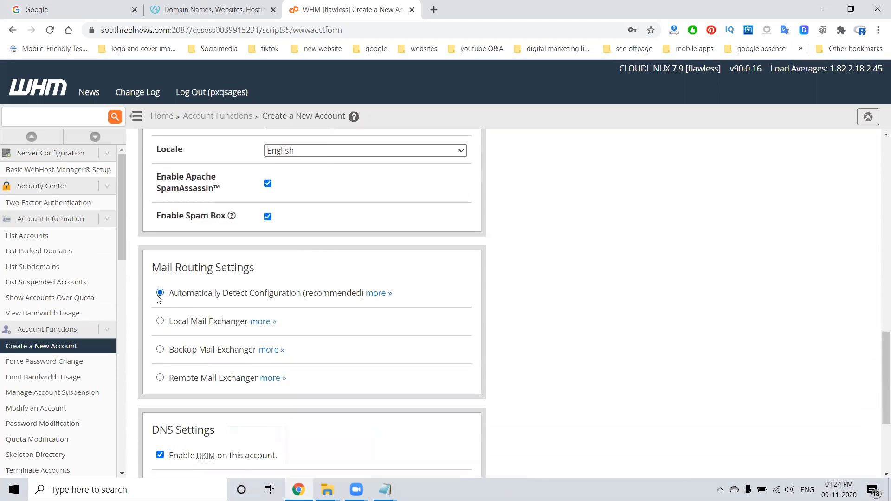
scroll(285, 298, down, 3)
click(160, 453)
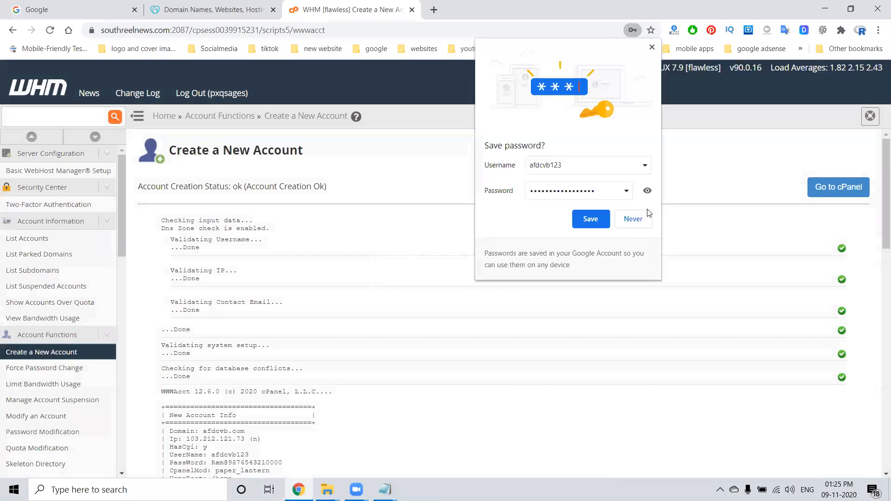
Open the afdcvb.com account's cPanel dashboard via Go to cPanel.
click(818, 191)
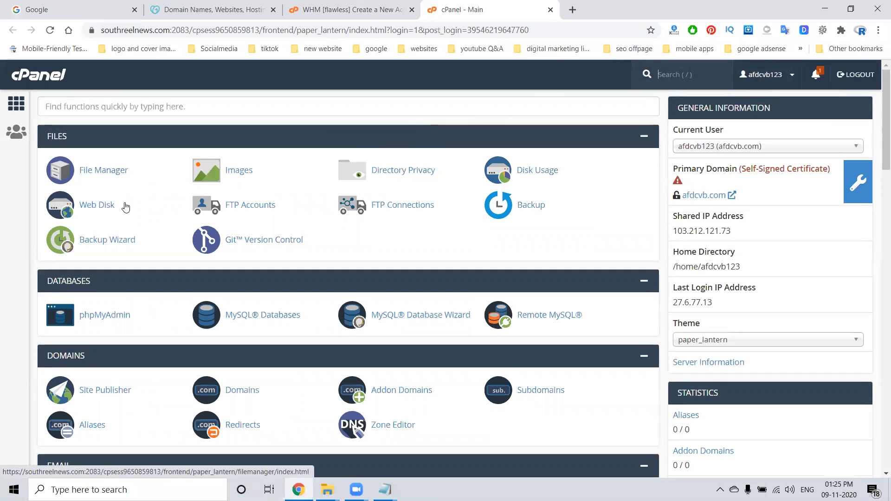
Advance the SitePad theme carousel to show Blackcreek and Acquire, then return to Software.
scroll(112, 205, down, 3)
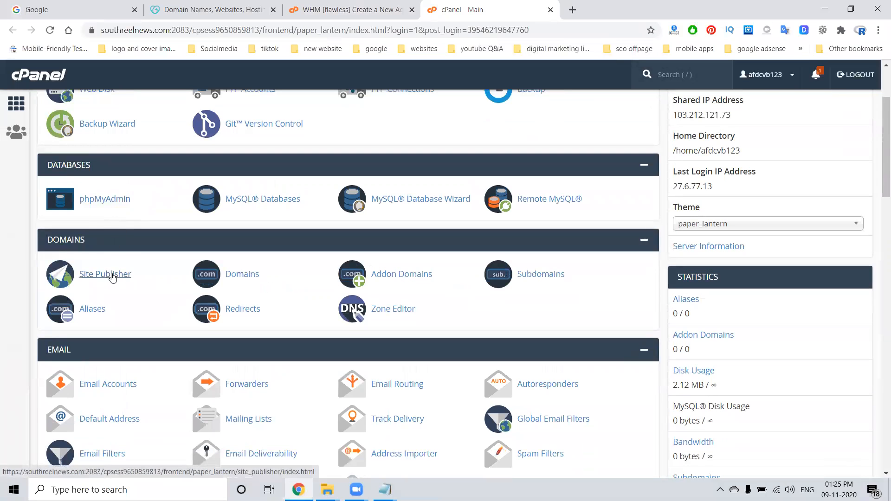
scroll(111, 278, down, 3)
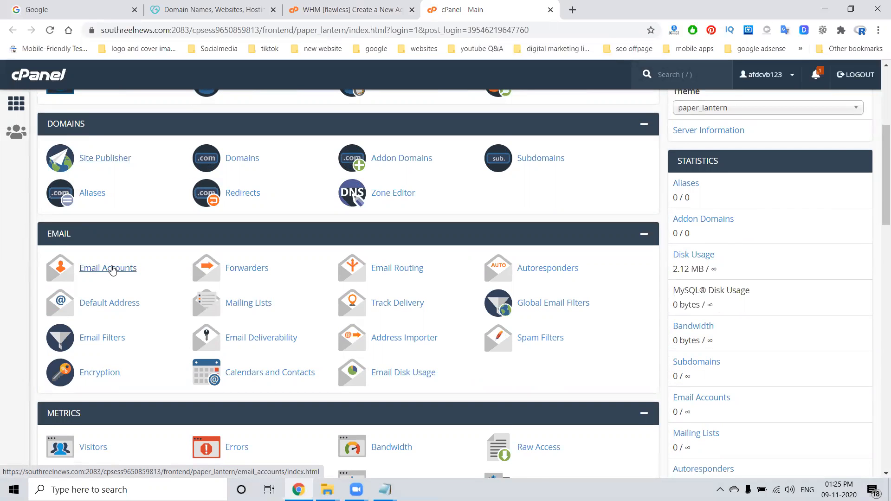
scroll(111, 269, down, 9)
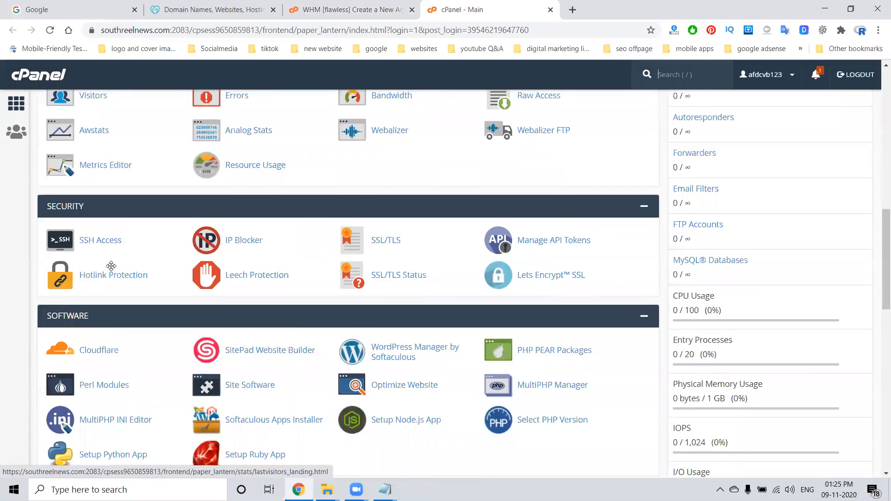
scroll(111, 268, down, 5)
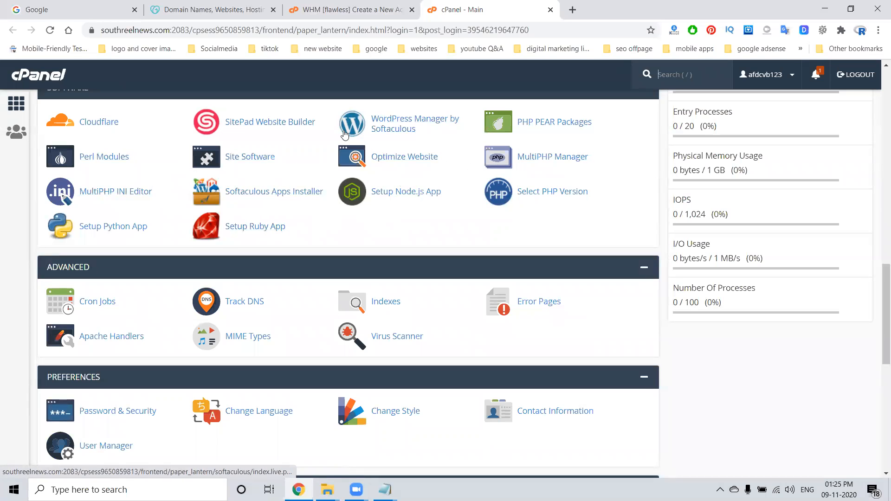
scroll(346, 157, down, 6)
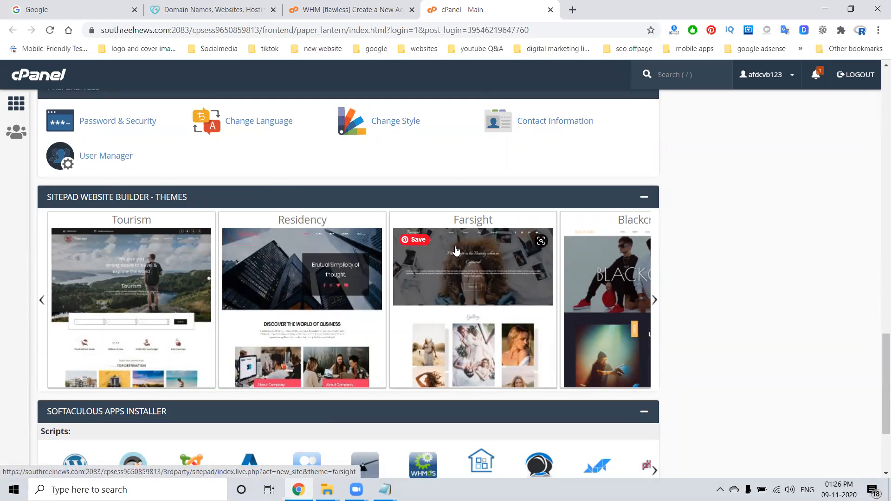
click(654, 300)
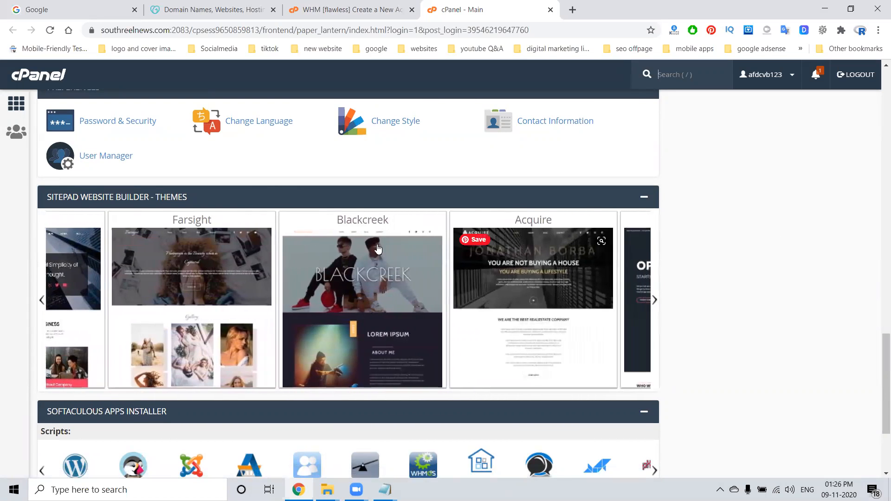
scroll(324, 215, up, 6)
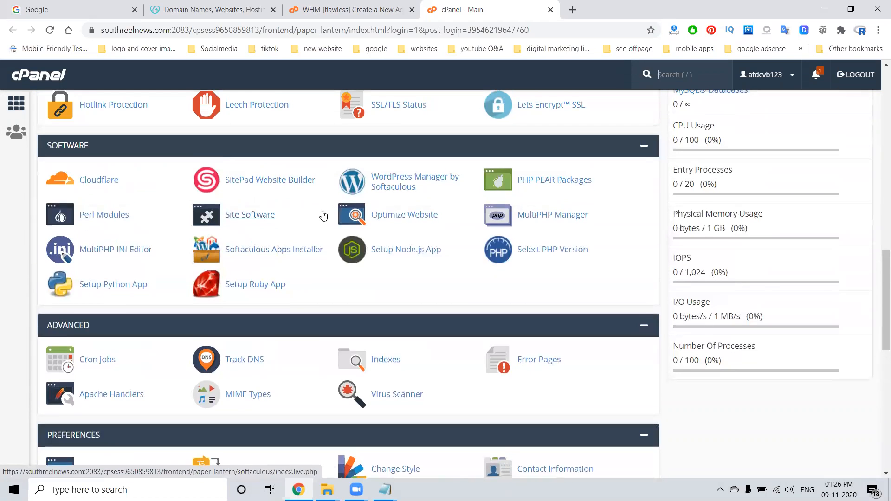
Launch SitePad, create a new site from All Sites, and browse the 602-theme gallery.
click(288, 184)
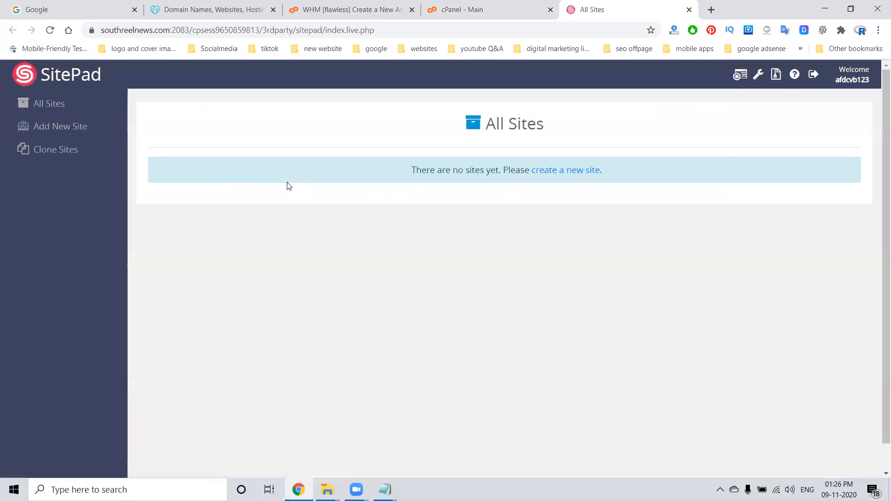
click(42, 108)
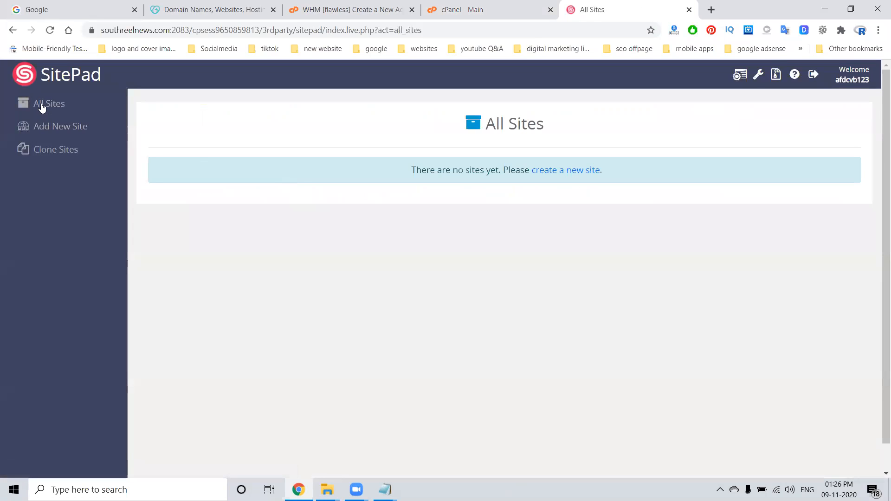
click(559, 171)
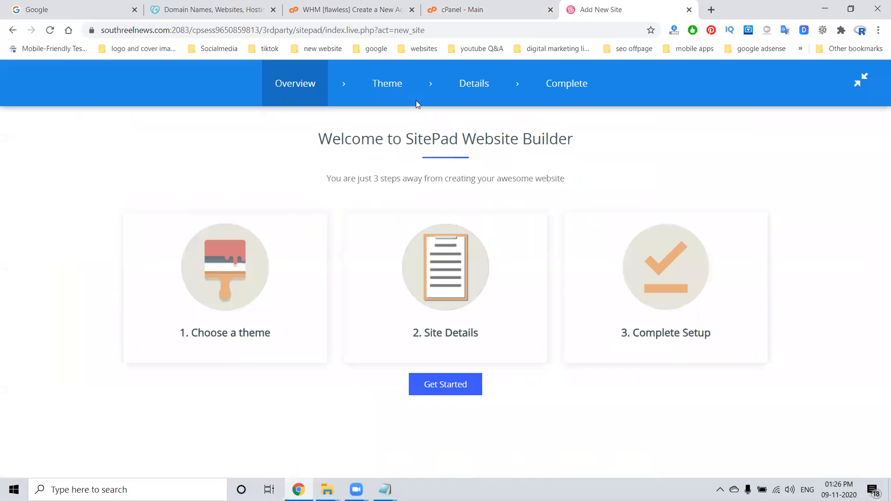
click(457, 390)
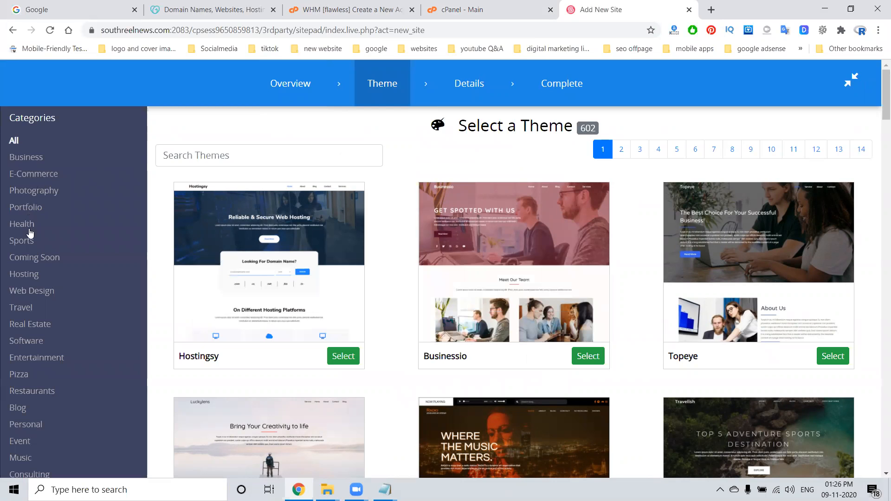
scroll(30, 232, down, 5)
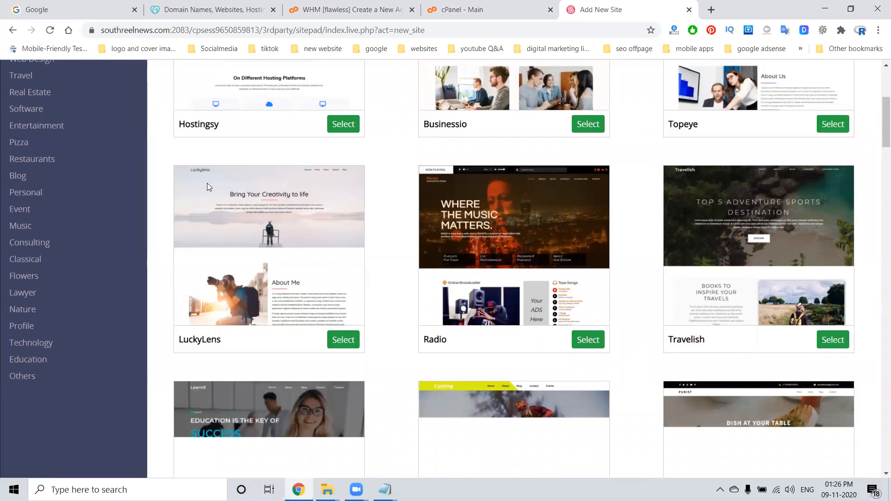
Load the digital-marketing company's website in a new tab, close its subscribe popup, then return to SitePad.
click(711, 10)
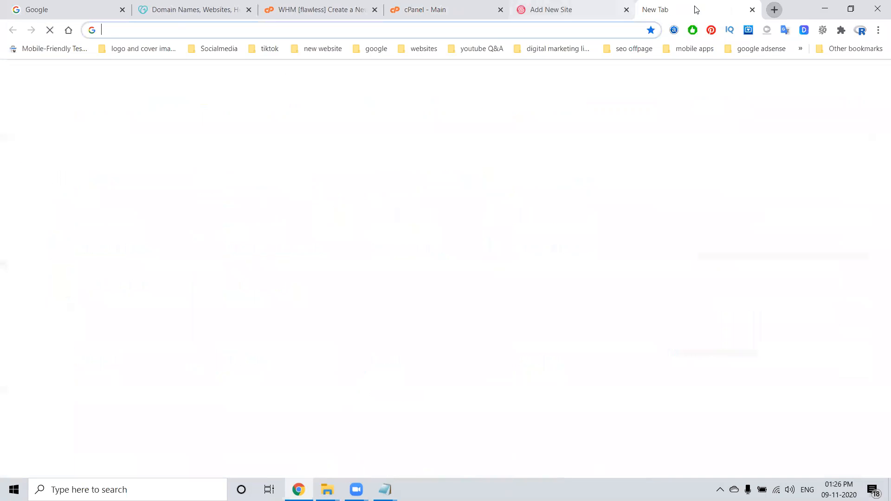
text(rakeshtechsolutions.com)
key(Return)
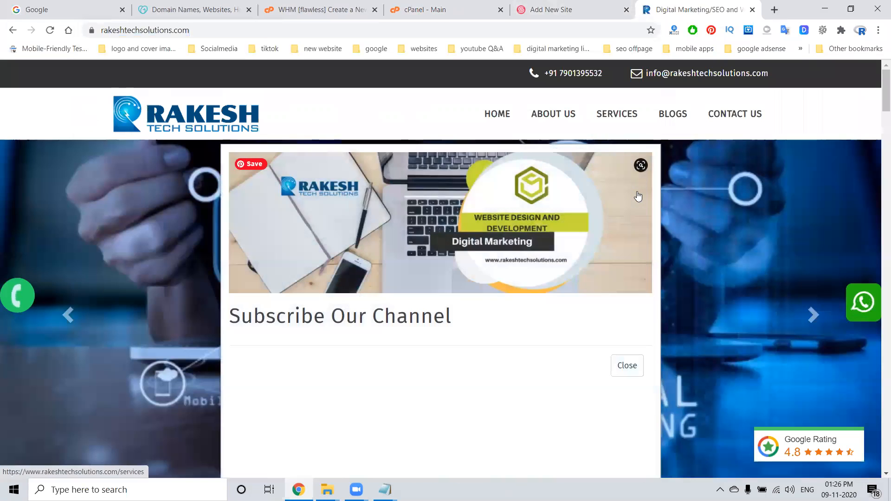
click(619, 363)
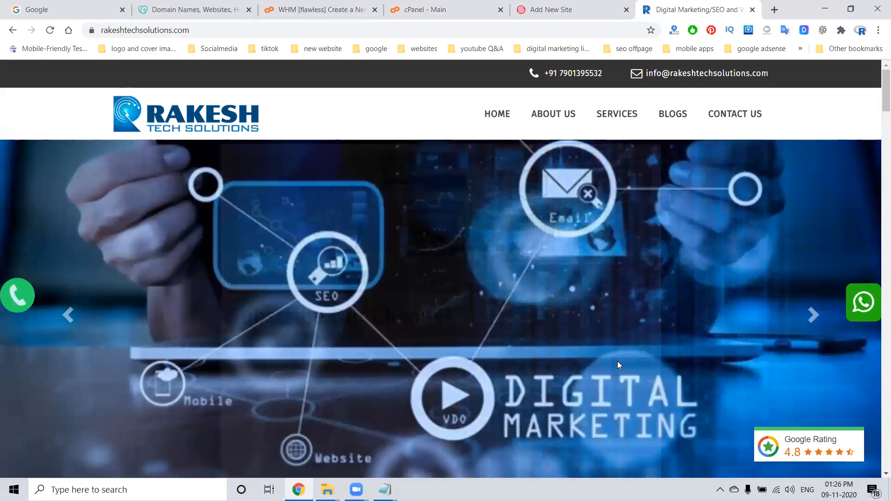
click(574, 5)
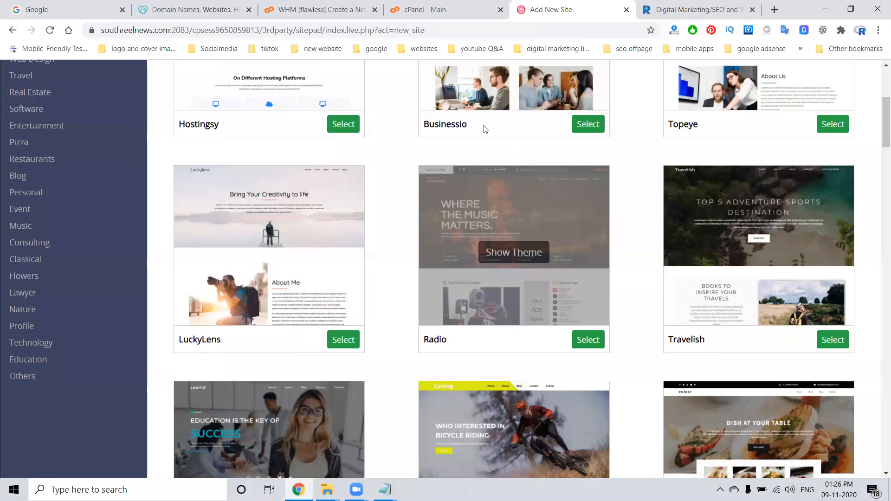
On the cPanel main tab, scroll to the SitePad themes showing Farsight, Blackcreek and Acquire.
click(400, 14)
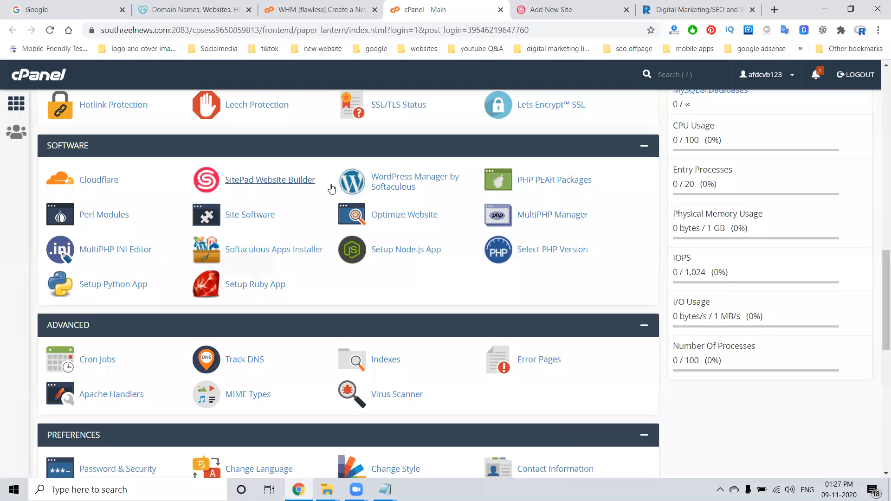
scroll(137, 157, down, 2)
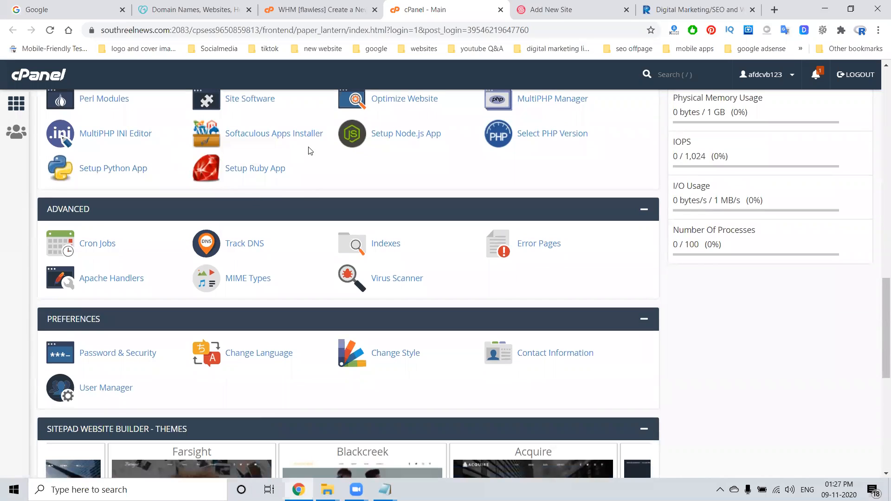
scroll(311, 149, down, 2)
scroll(219, 233, down, 4)
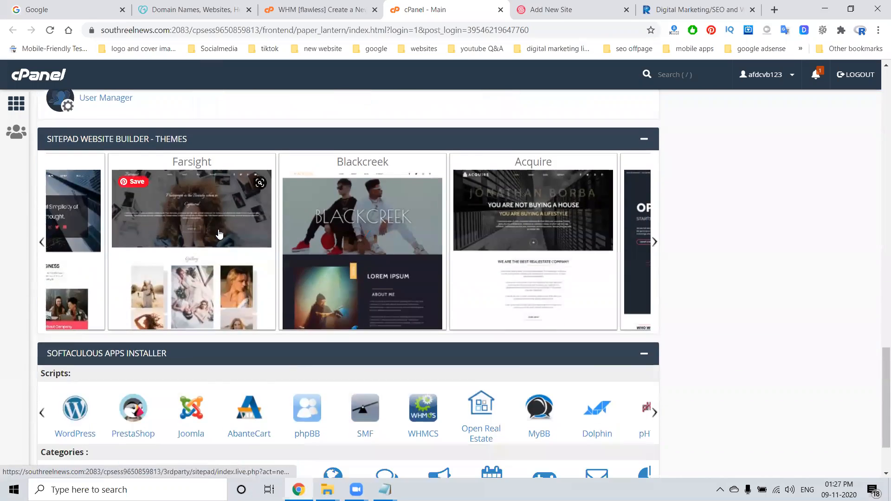
scroll(220, 234, down, 1)
scroll(350, 325, up, 5)
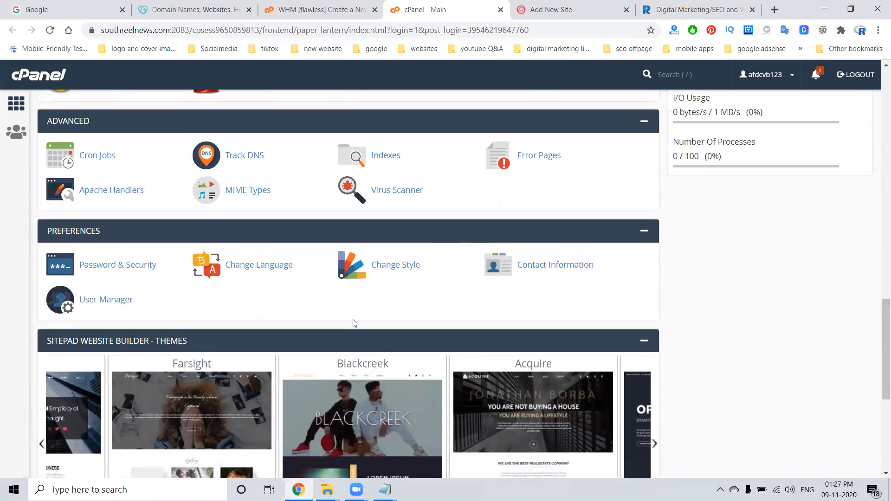
Return to WHM and show the List Accounts page with afdcvb.com listed first.
click(314, 10)
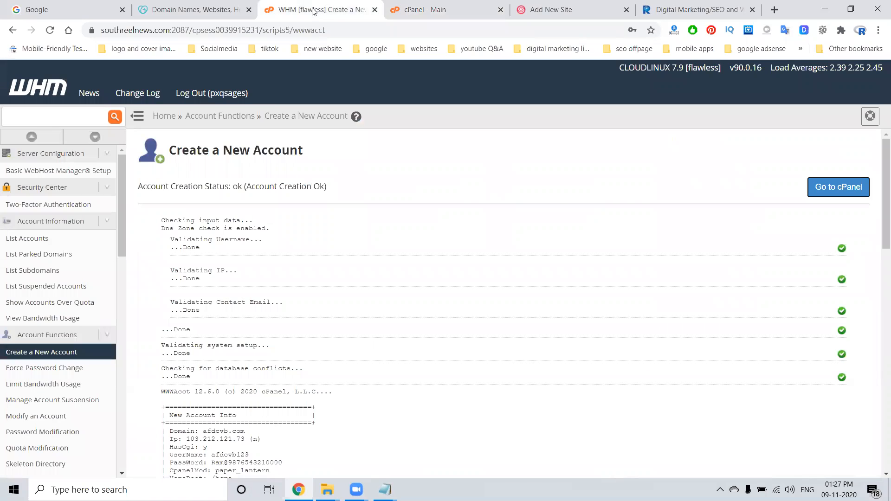
click(56, 239)
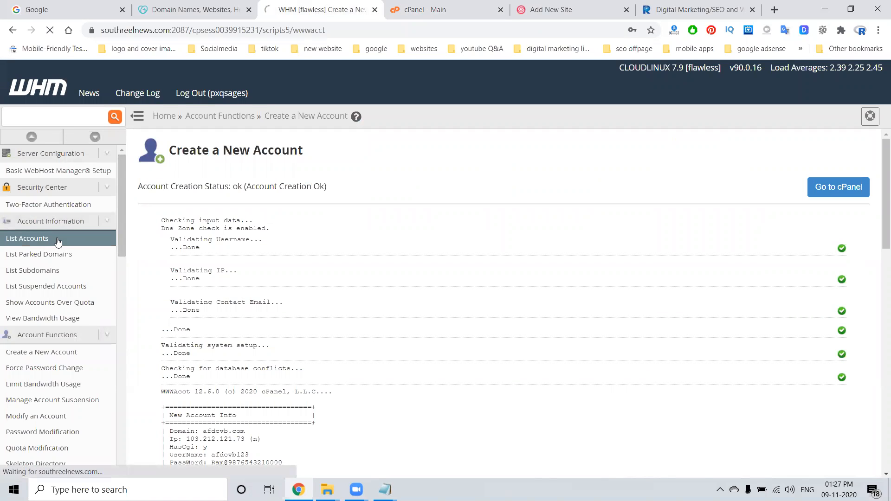